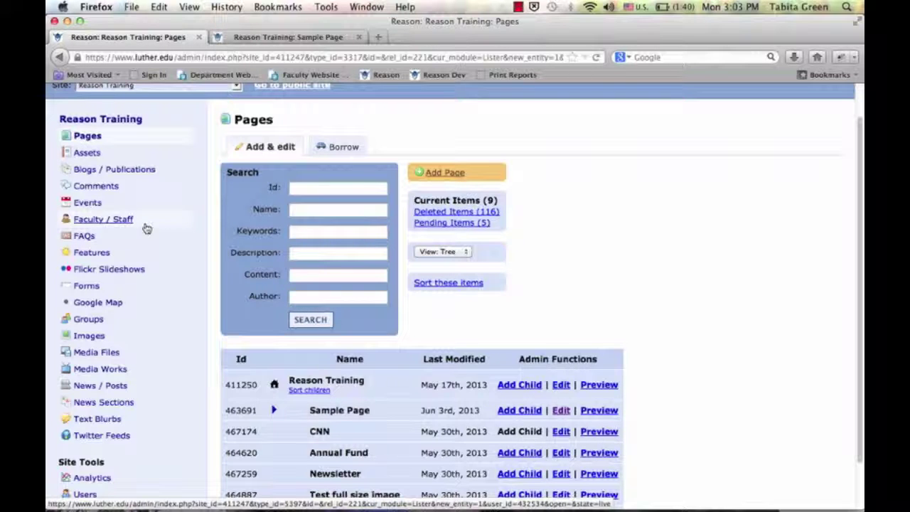
Open the Forms list of the Reason Training site from the left sidebar
left_click(96, 303)
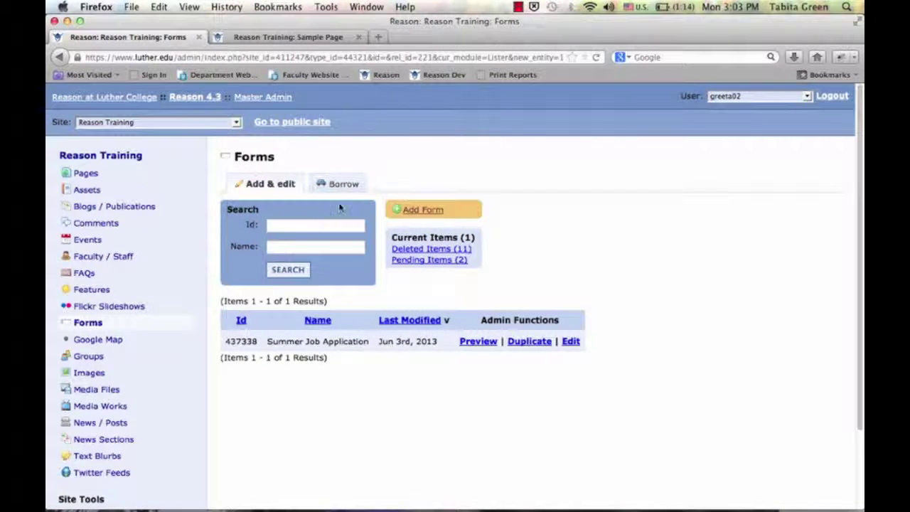
Add a new form and name it 'Example'
left_click(430, 214)
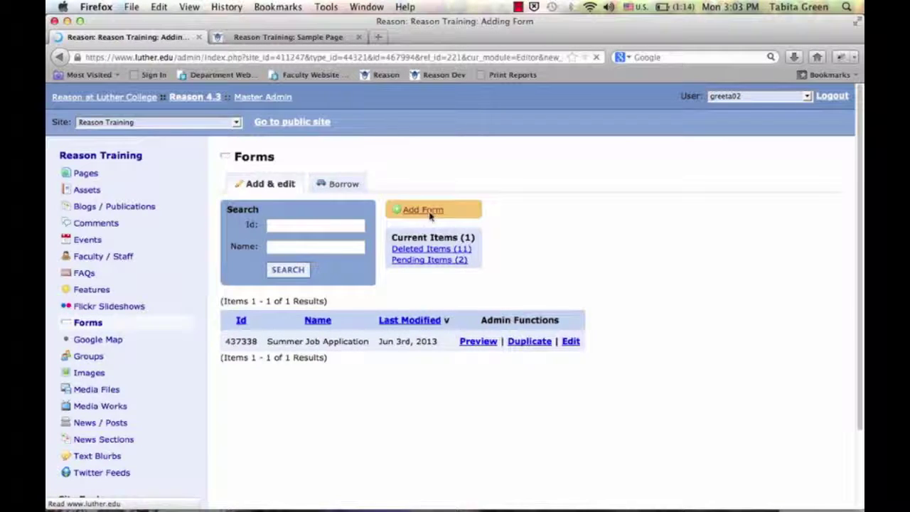
left_click(418, 194)
type("Example")
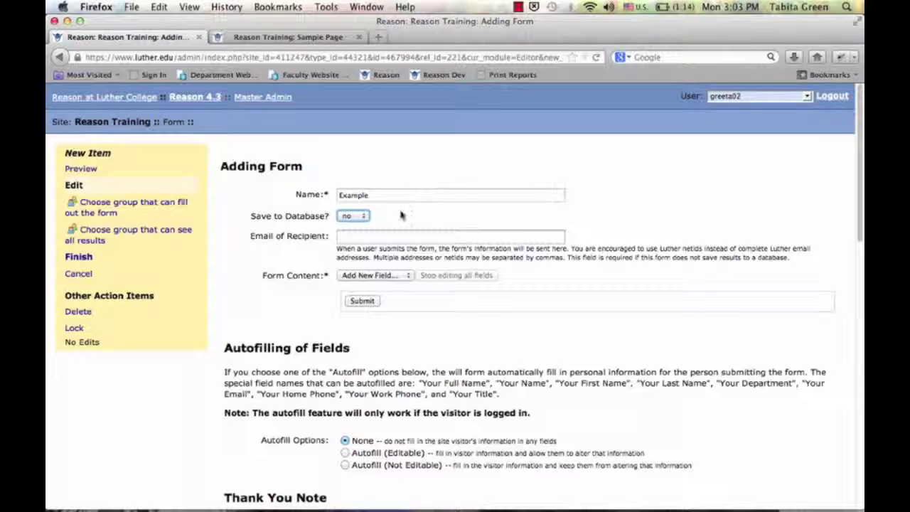
Set Save to Database to yes and fill in the recipient e-mail address
left_click(363, 216)
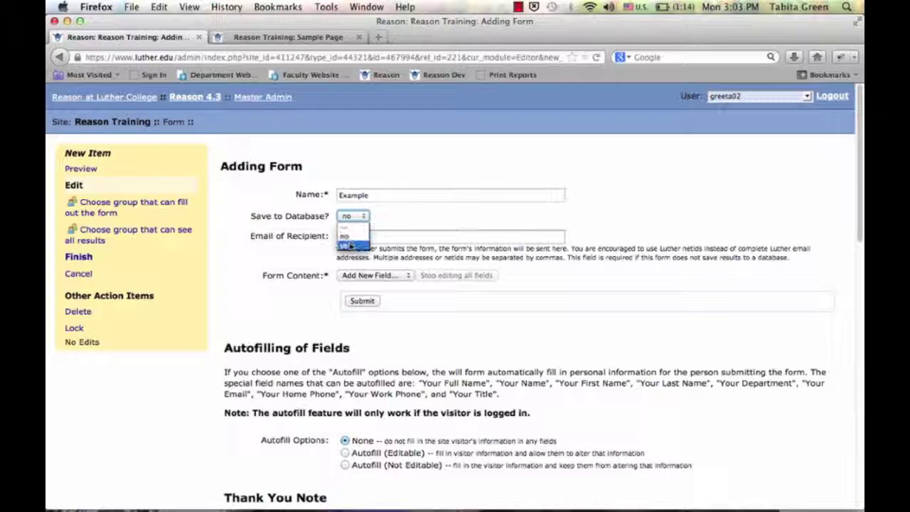
left_click(348, 246)
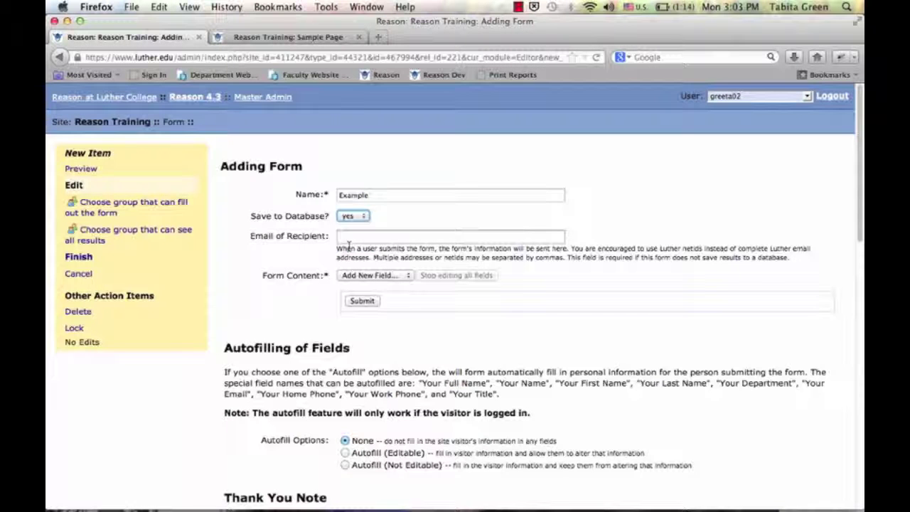
left_click(365, 237)
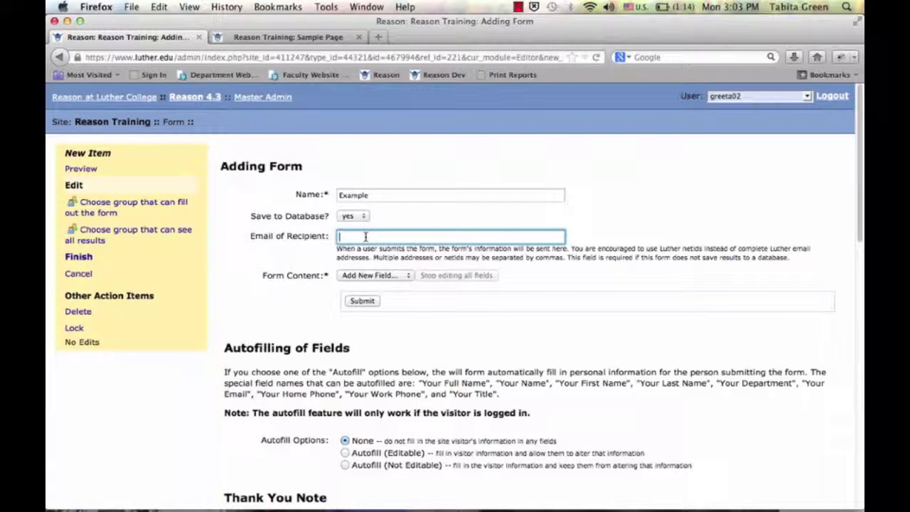
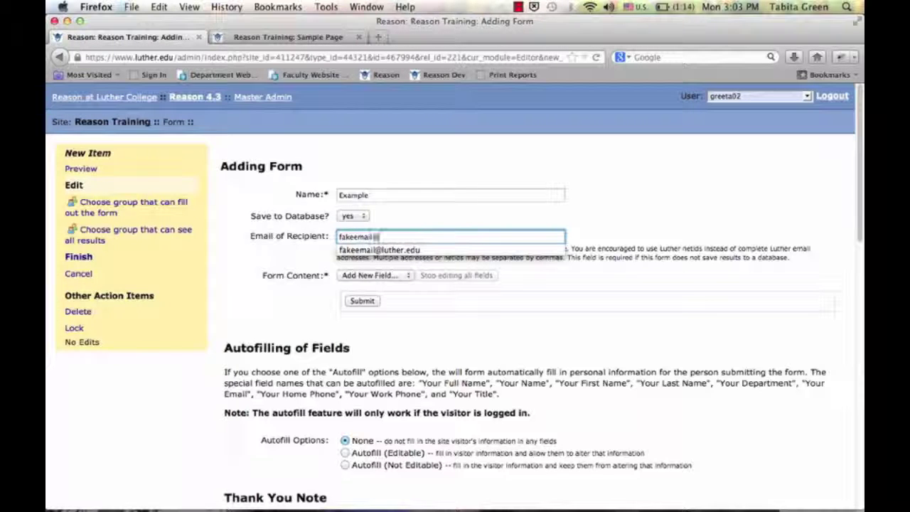
Clear the recipient e-mail field and leave the submit button labelled Submit
triple_click(421, 239)
key("BackSpace")
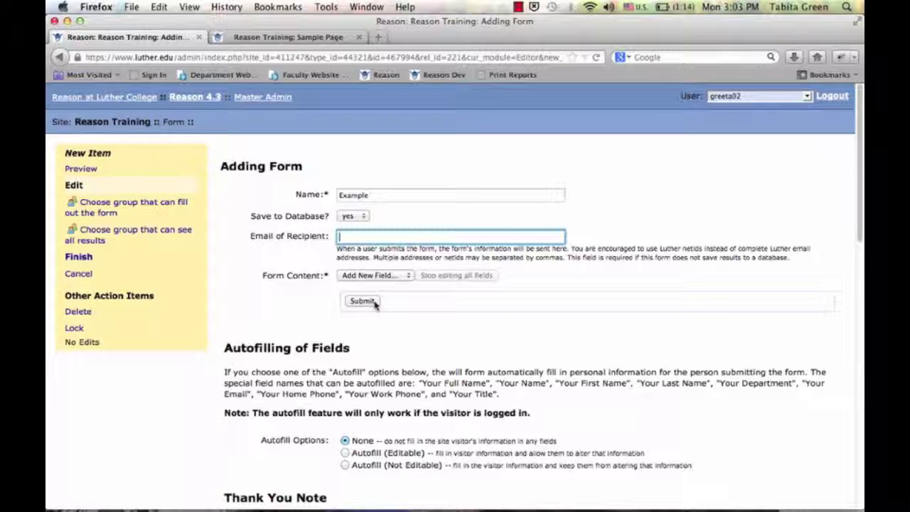
left_click(375, 302)
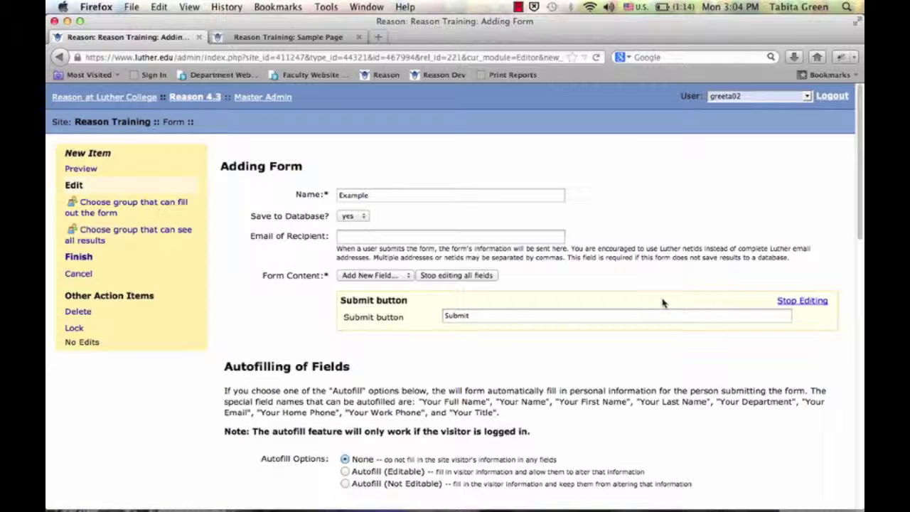
left_click(782, 301)
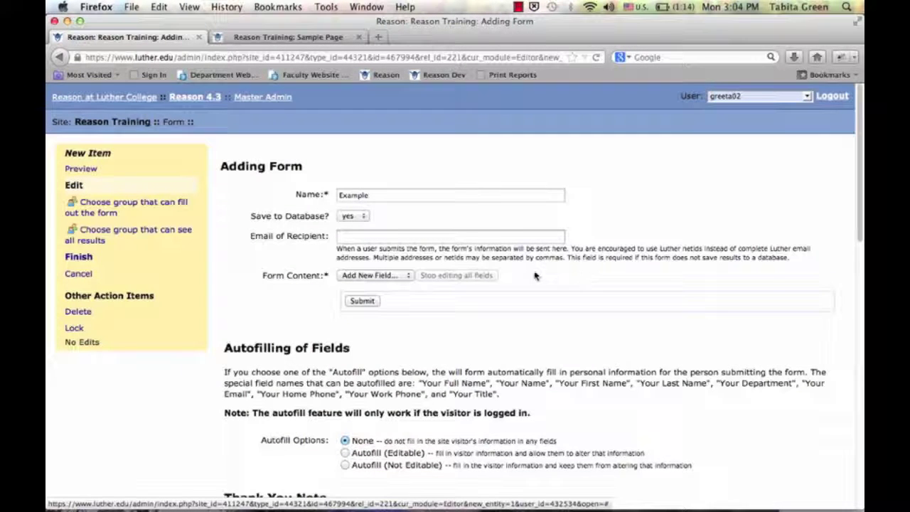
Browse the Add New Field types: Paragraph, Checkboxes, Radio, Select List, Comment, Hidden Field
left_click(386, 276)
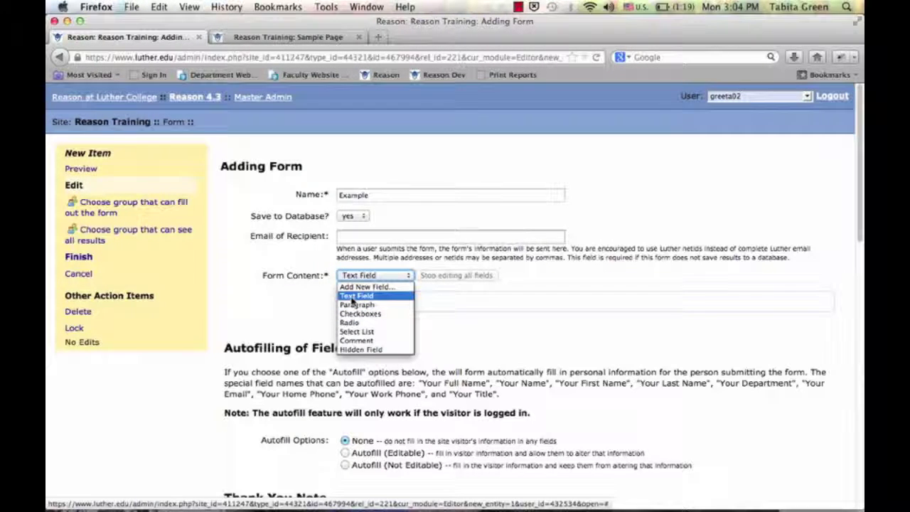
key("Down")
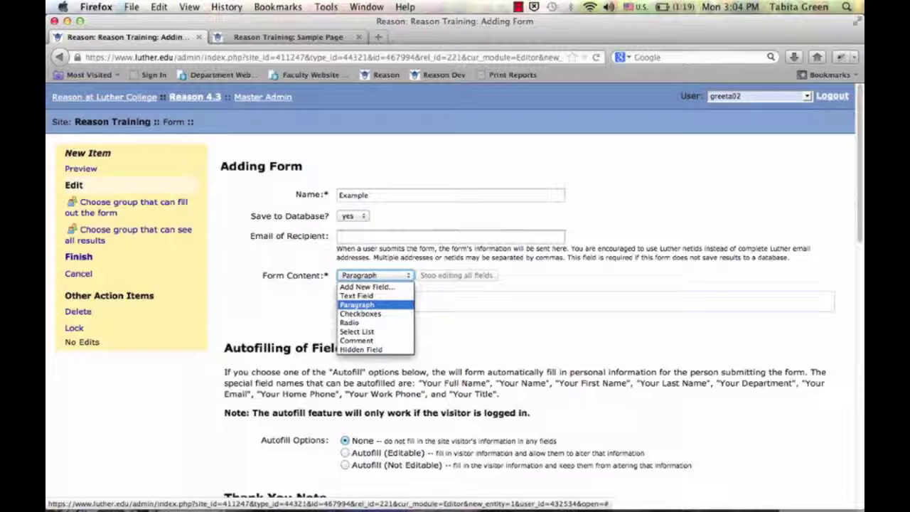
key("Down")
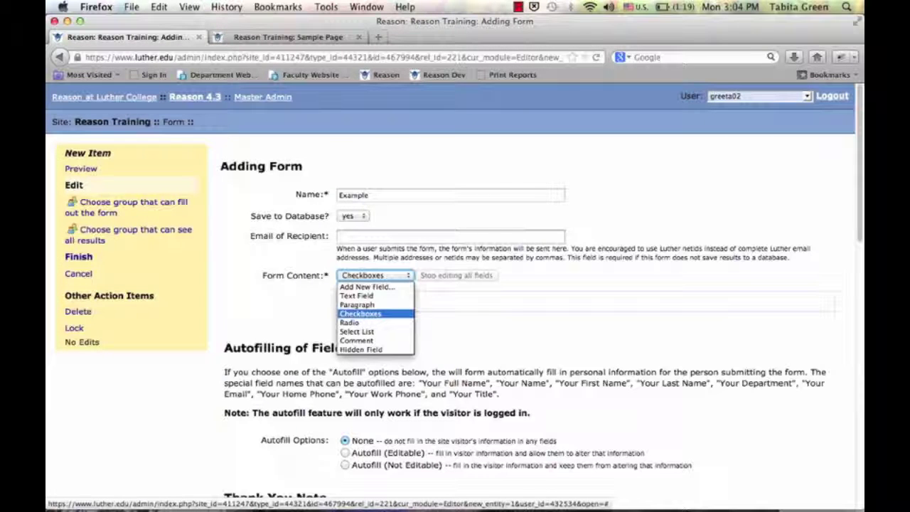
key("Down")
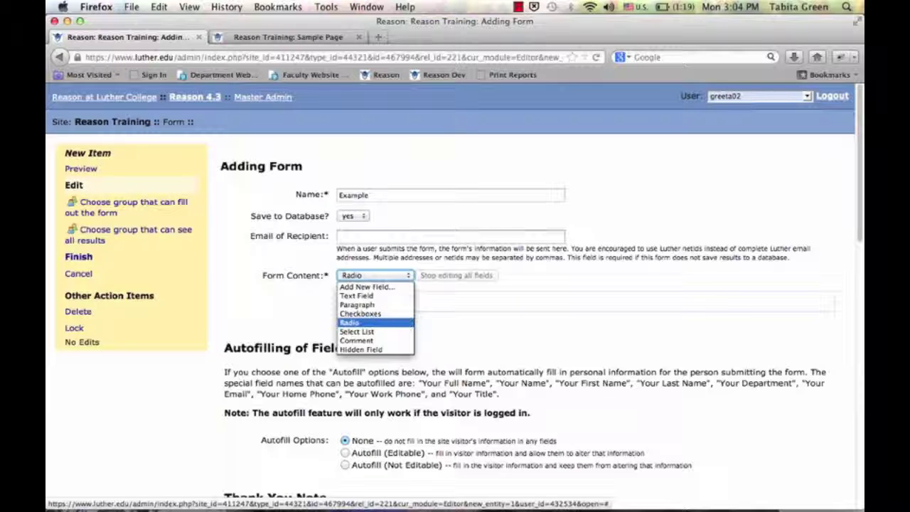
key("Down")
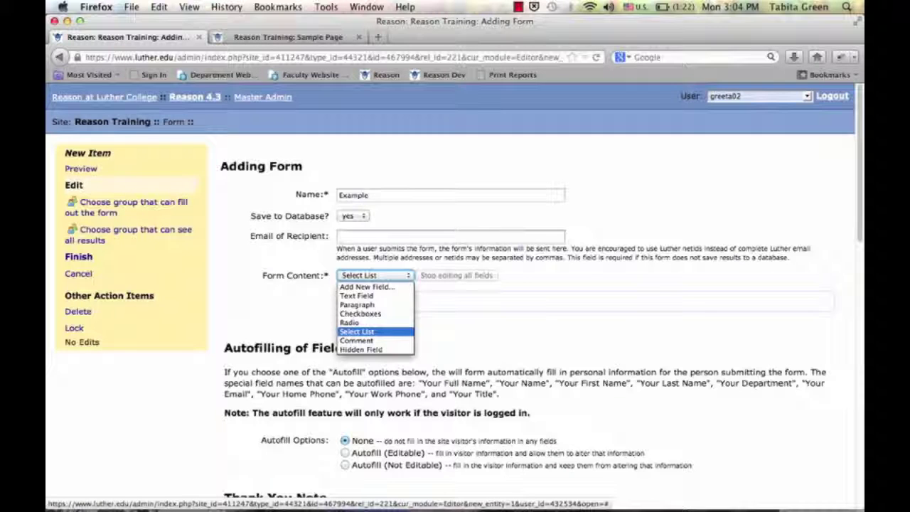
key("Down")
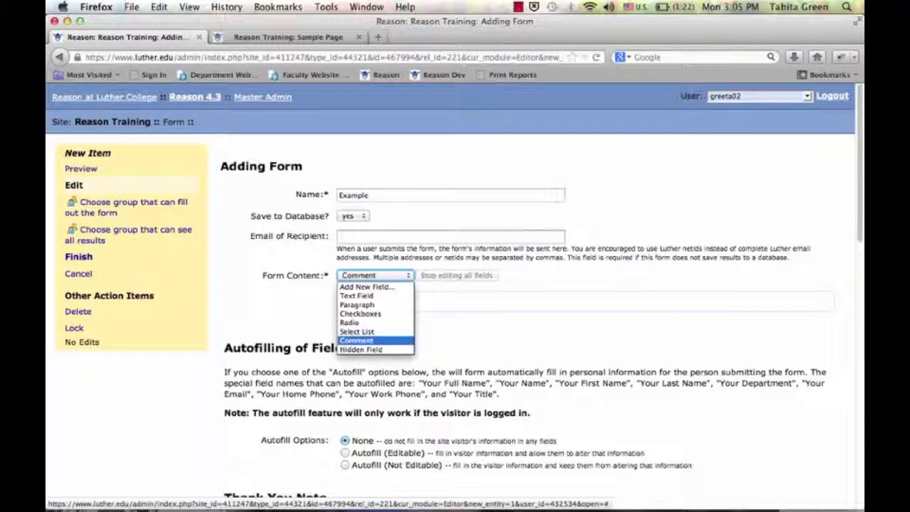
key("Down")
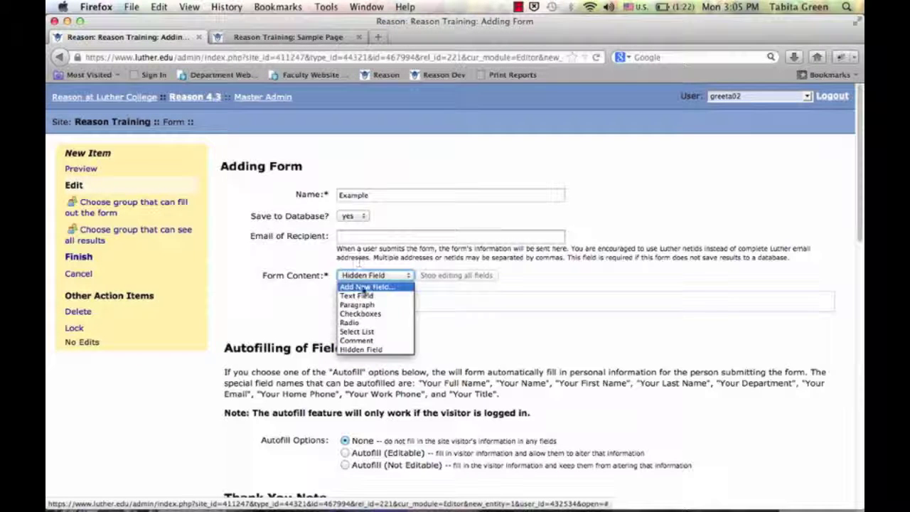
Add a text field labelled 'Your Name' and a radio group to the form
left_click(363, 296)
left_click(371, 275)
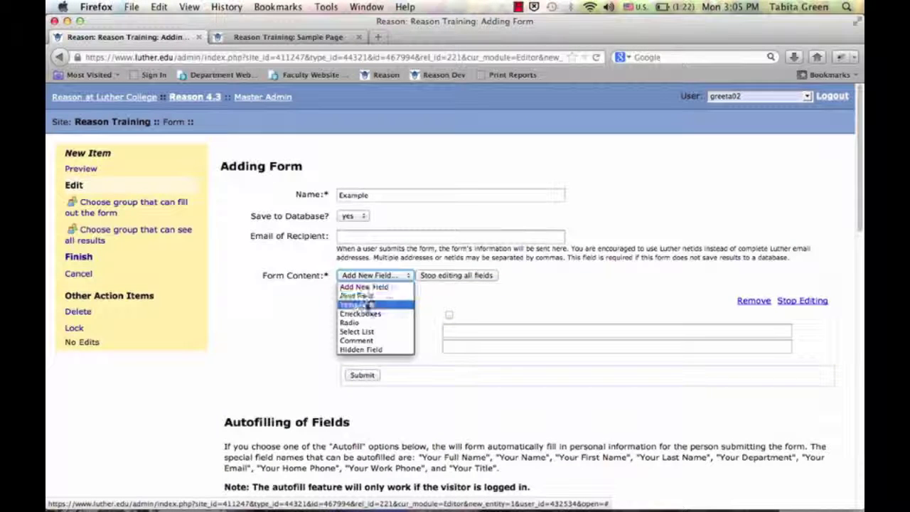
left_click(352, 322)
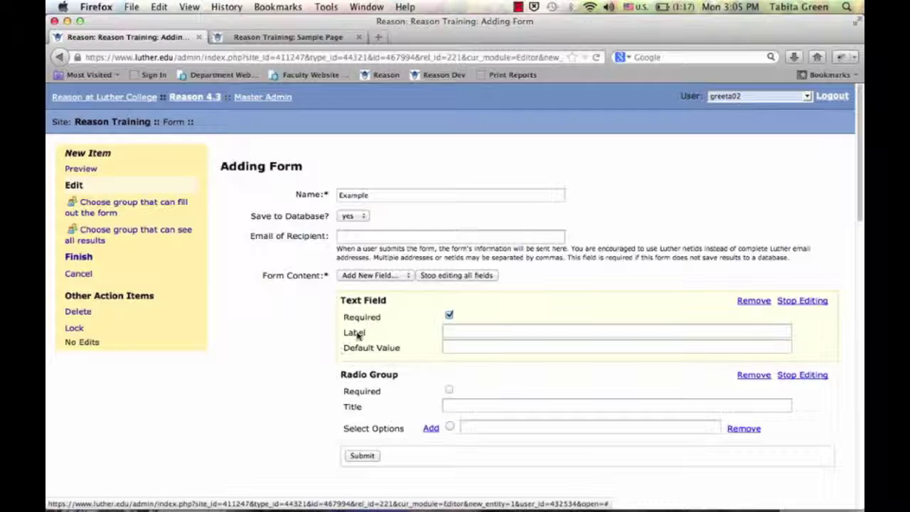
left_click(468, 332)
type("Your Name")
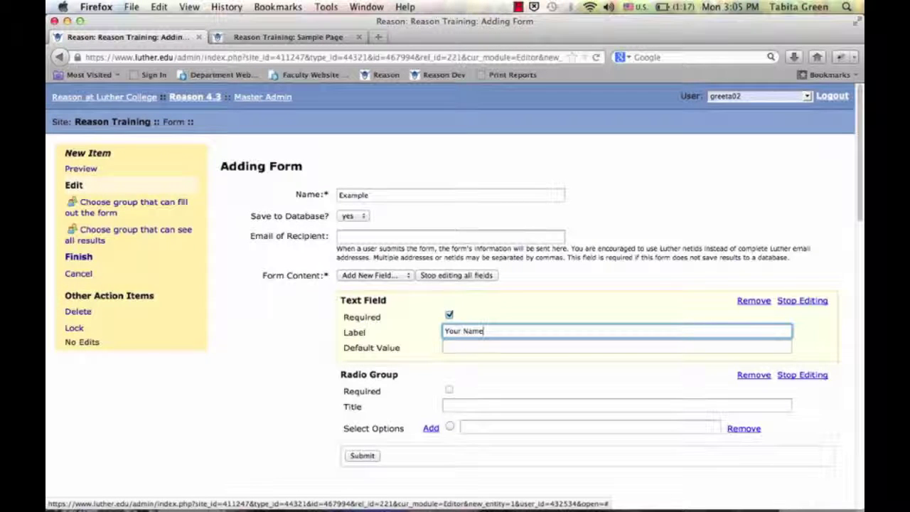
Give the radio group three options: Yes, No and Maybe
left_click(431, 428)
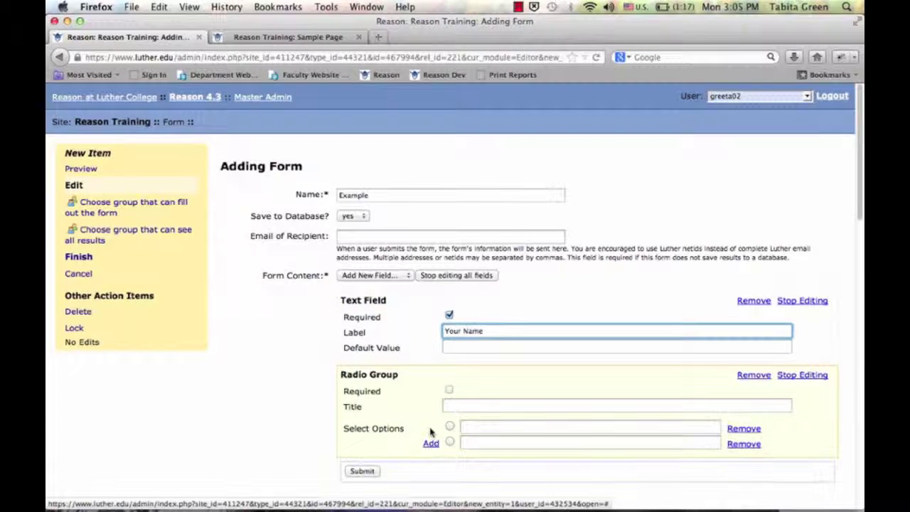
left_click(431, 445)
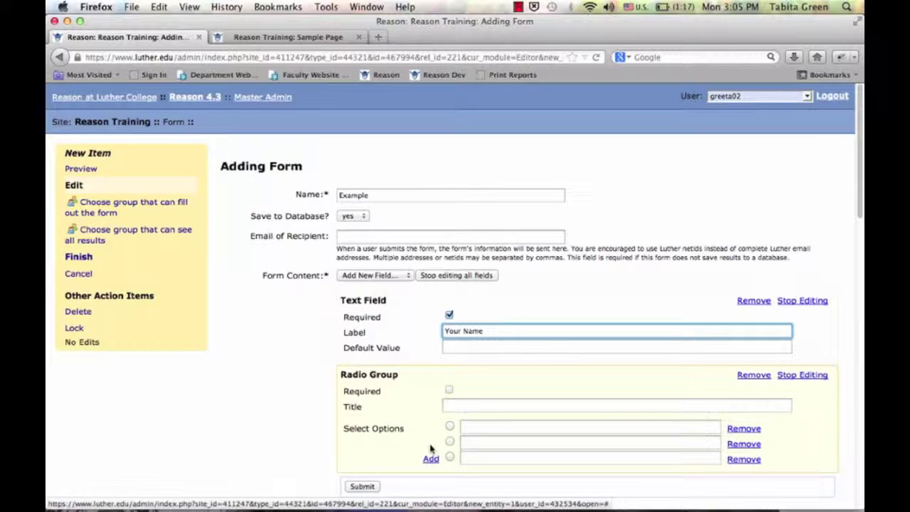
scroll(465, 441, "down", 2)
left_click(470, 380)
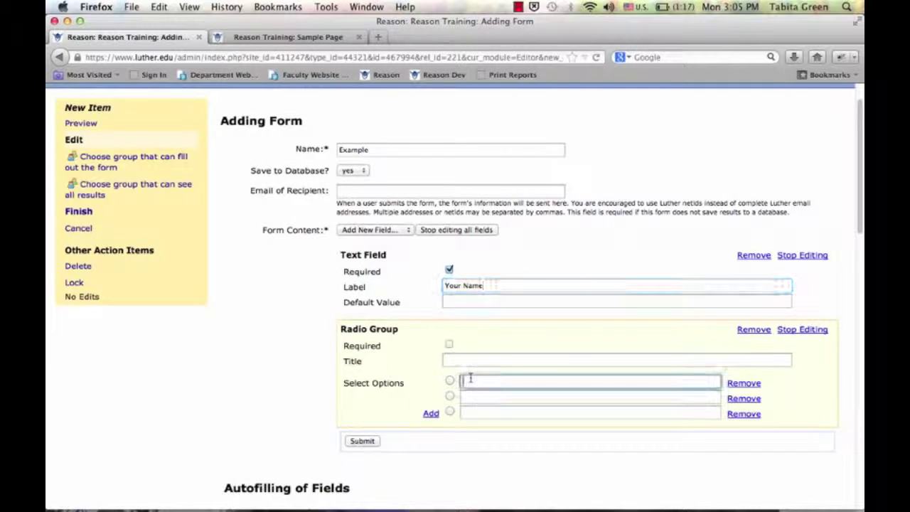
type("Yes")
left_click(469, 397)
type("No")
left_click(469, 412)
type("Maybe")
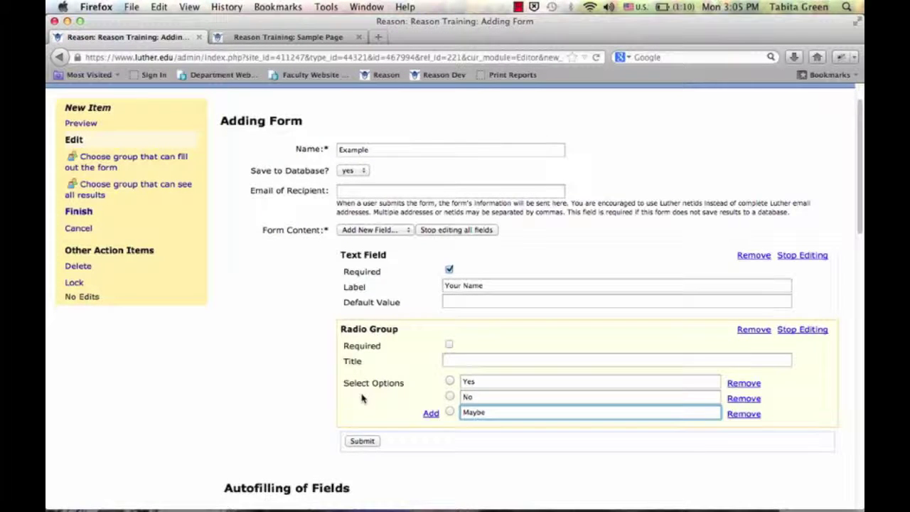
Enter 'Thank you.' in the Thank You Message editor of the Thank You Note section
scroll(395, 399, "down", 2)
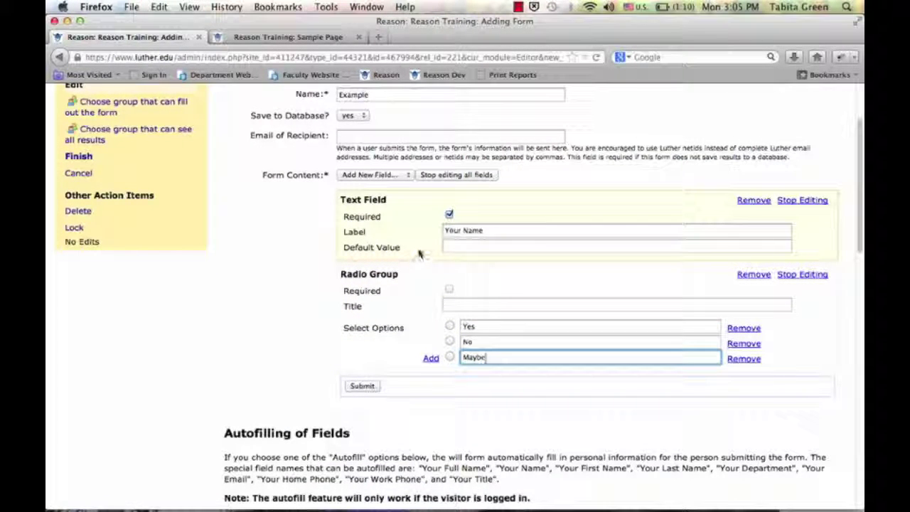
scroll(419, 252, "down", 5)
scroll(419, 253, "down", 2)
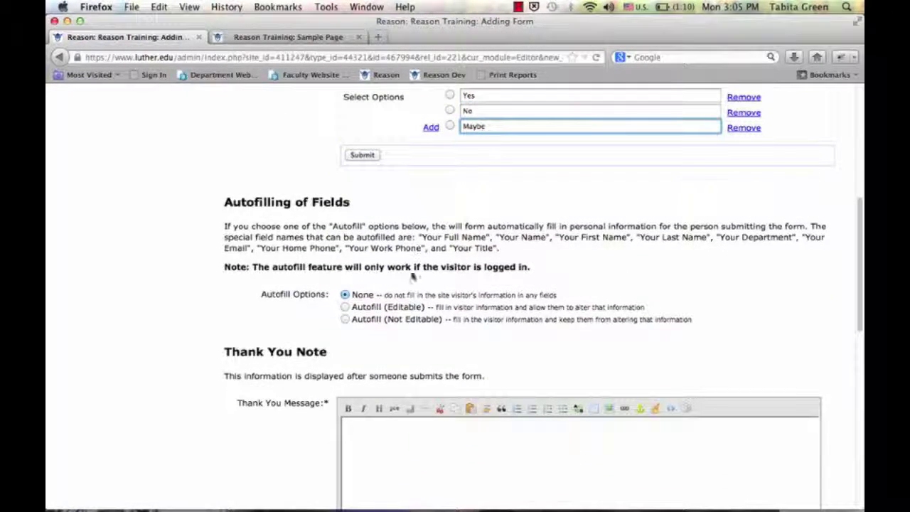
scroll(401, 294, "down", 1)
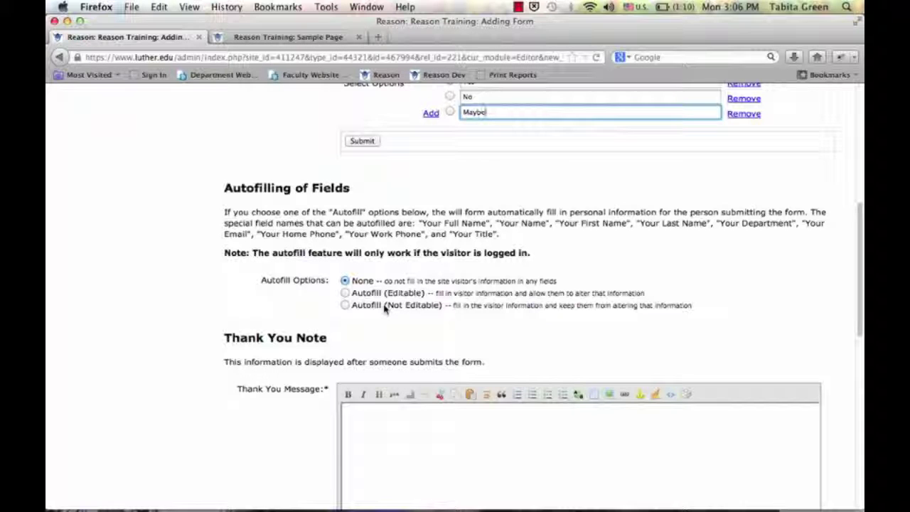
scroll(384, 307, "down", 5)
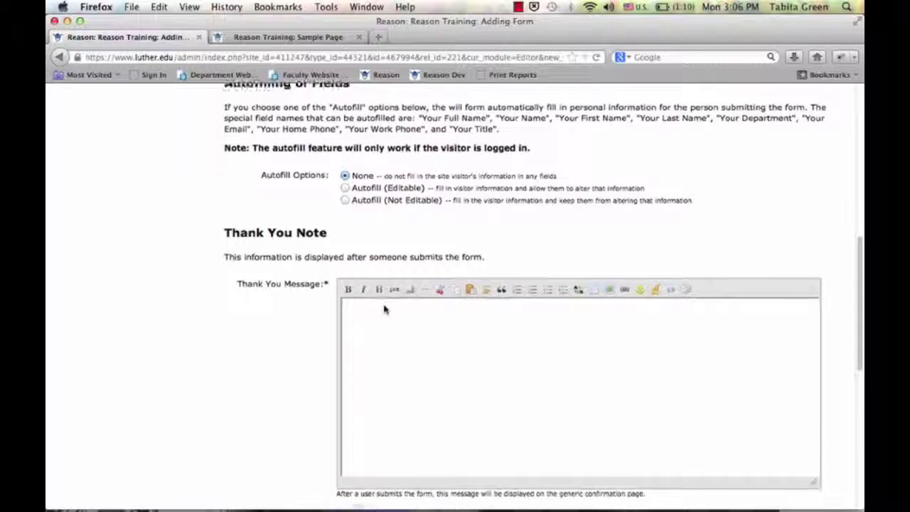
left_click(384, 309)
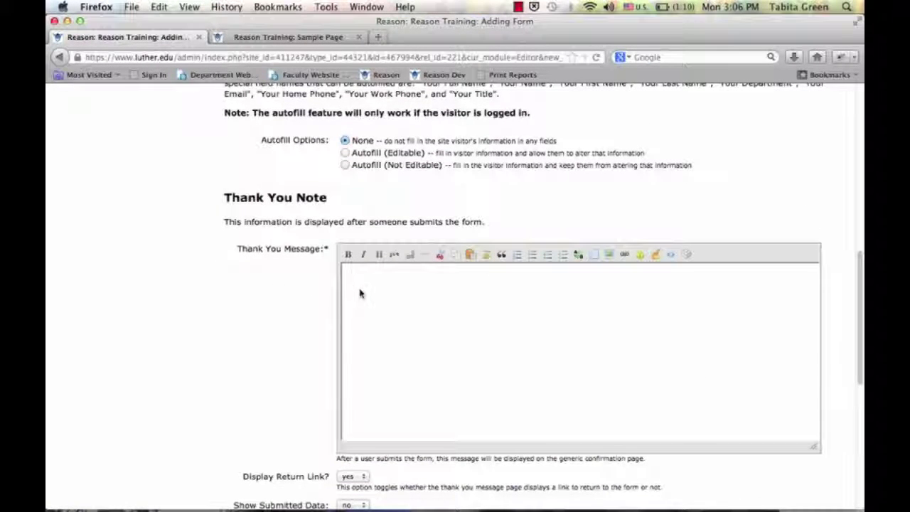
type("T")
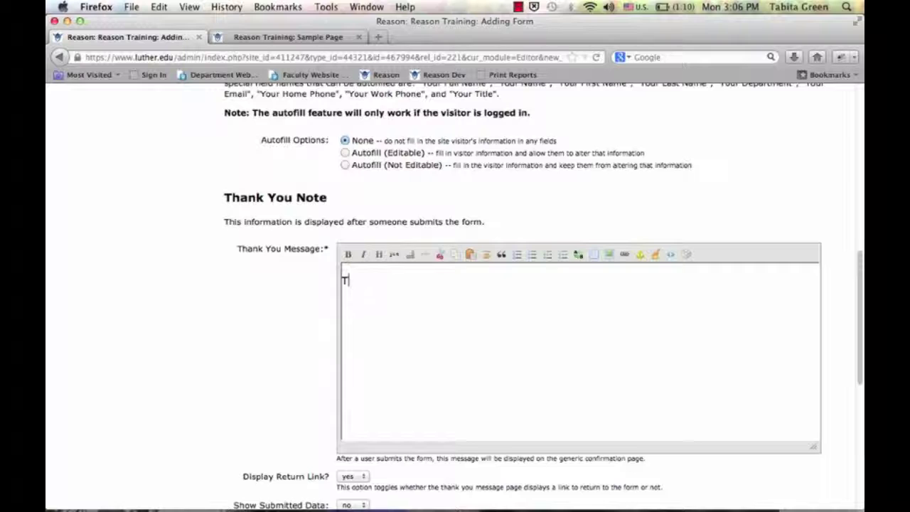
type("hank you.")
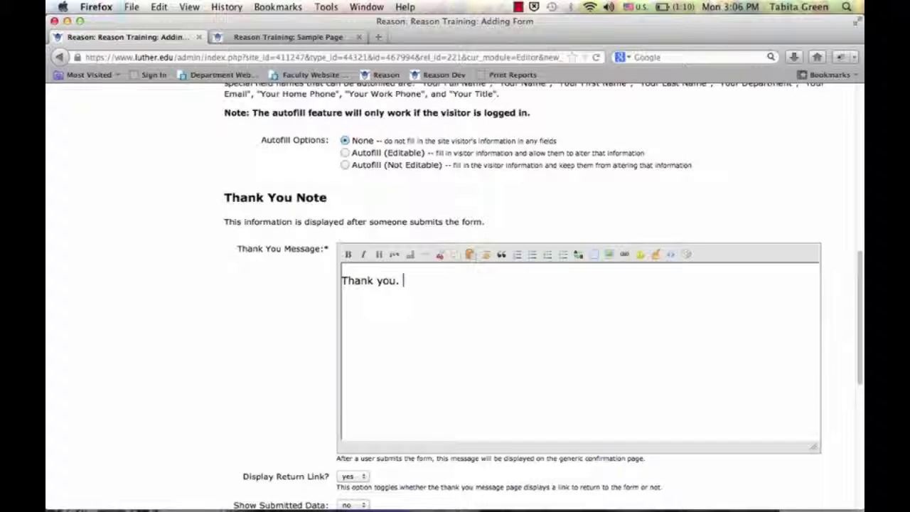
scroll(269, 350, "down", 5)
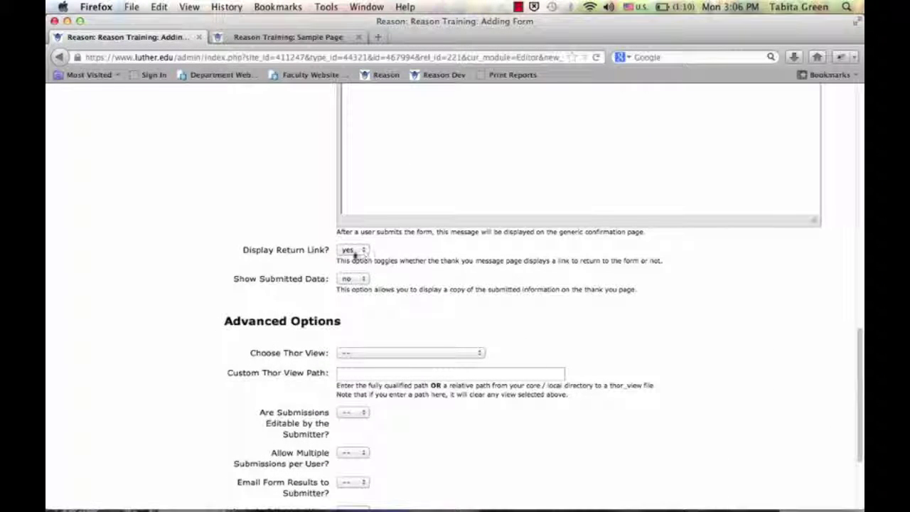
Keep Display Return Link at yes and Show Submitted Data at no
left_click(364, 250)
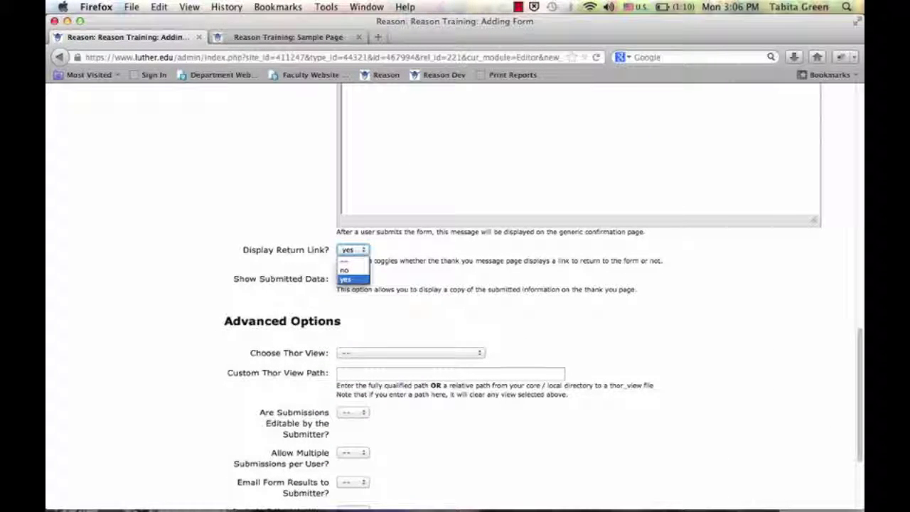
left_click(347, 279)
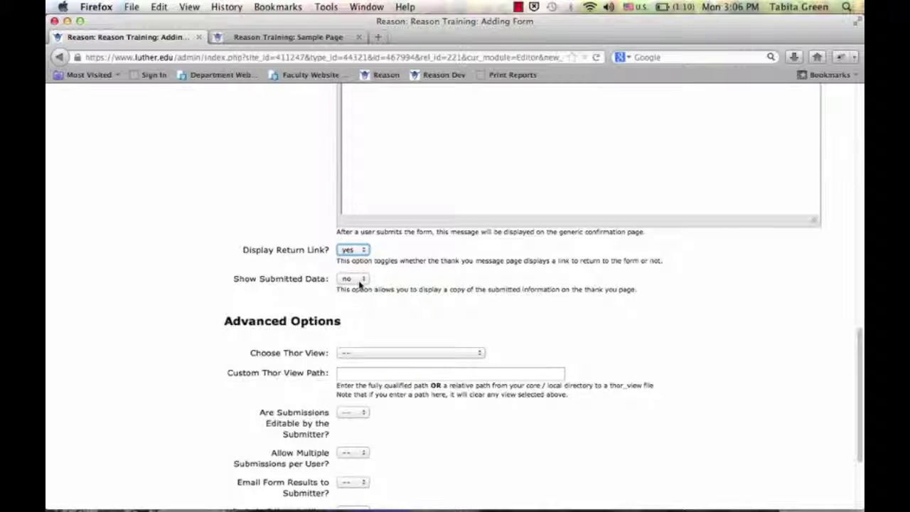
left_click(359, 283)
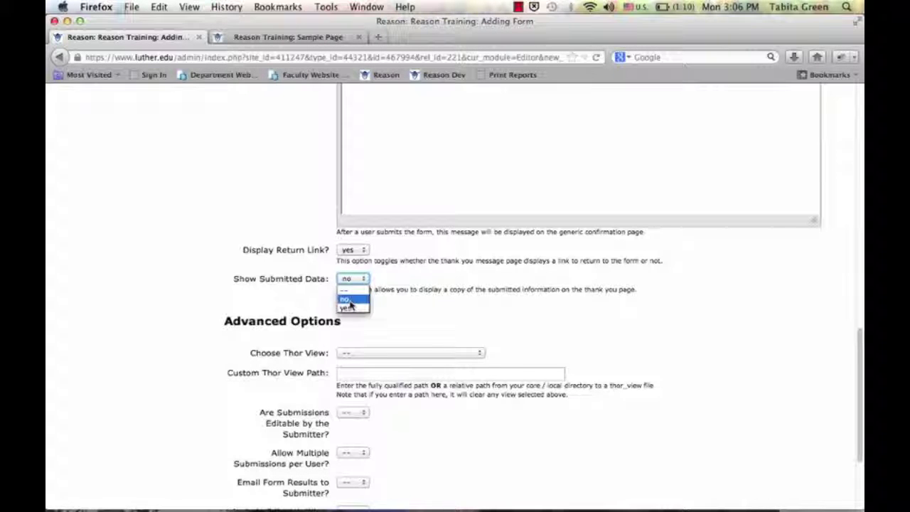
left_click(349, 302)
Set Allow Multiple Submissions per User to yes and save, continuing to edit
scroll(368, 322, "down", 5)
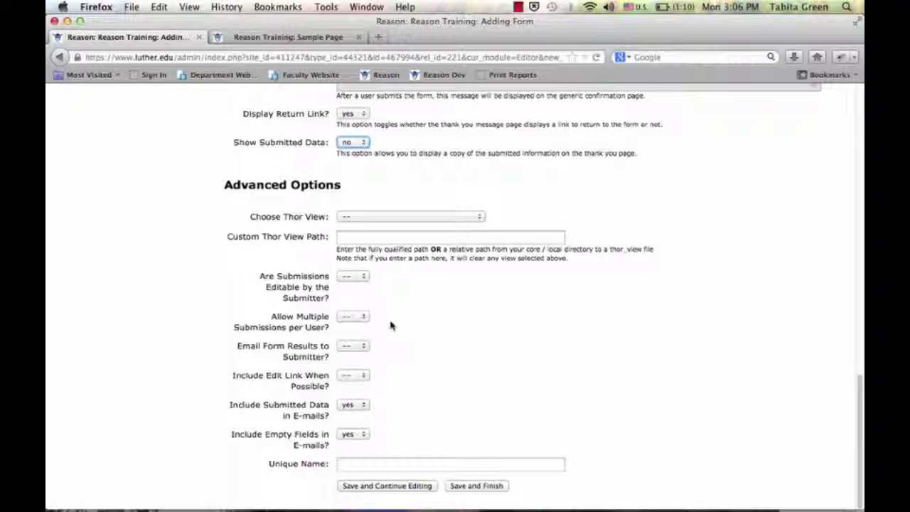
left_click(361, 320)
left_click(350, 347)
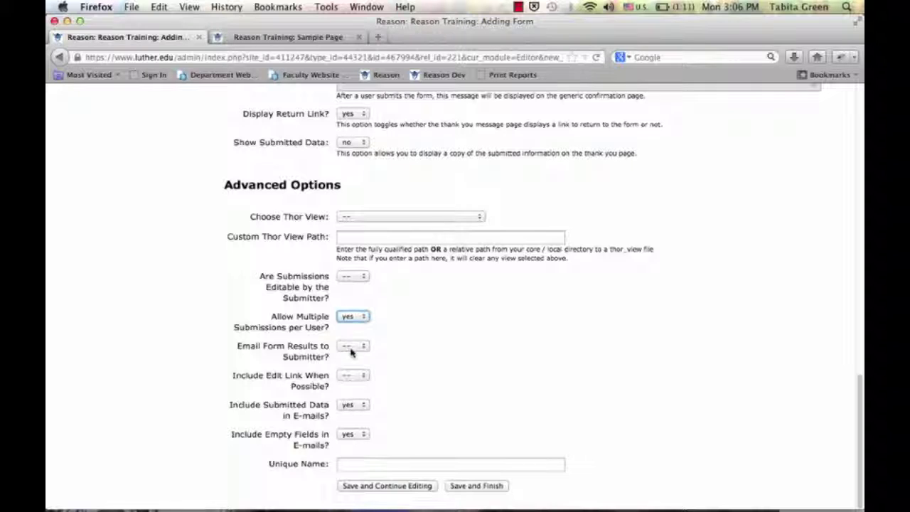
left_click(413, 486)
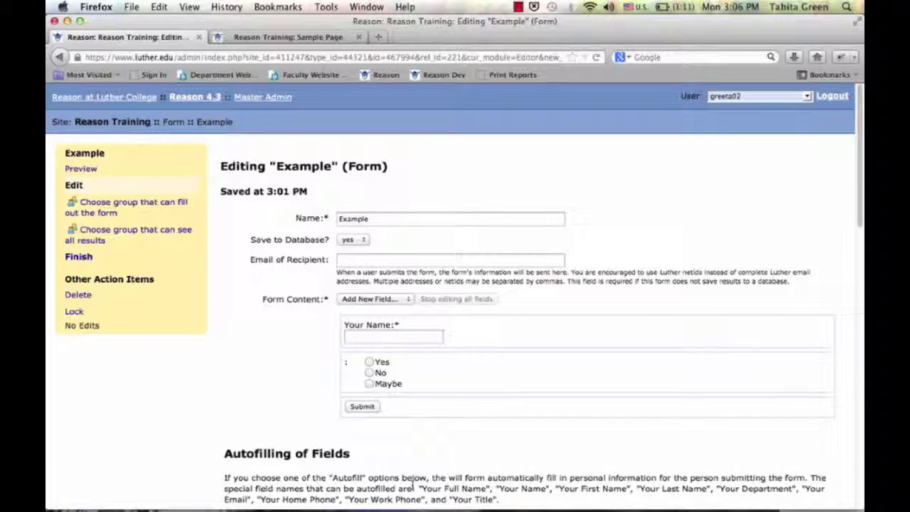
scroll(398, 441, "down", 15)
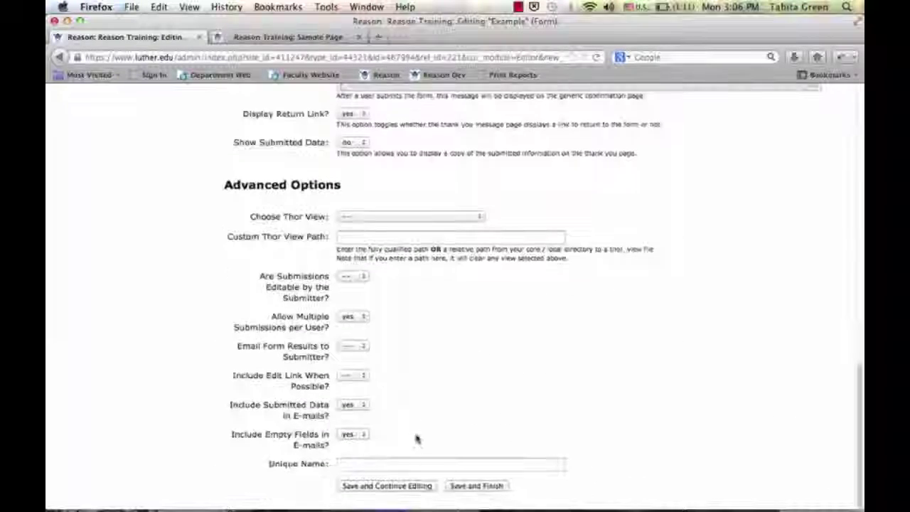